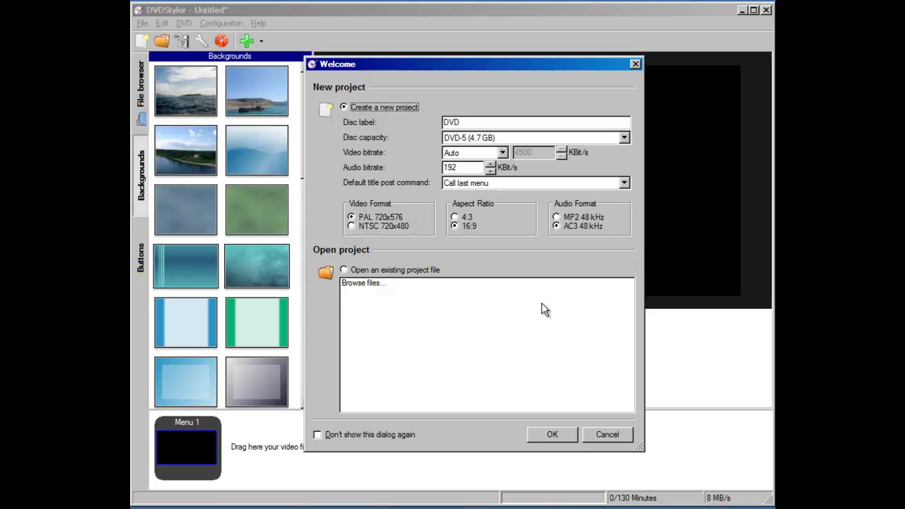
- Start a new DVD project without a menu template and bring up the BOOT (V:) folder
click(552, 435)
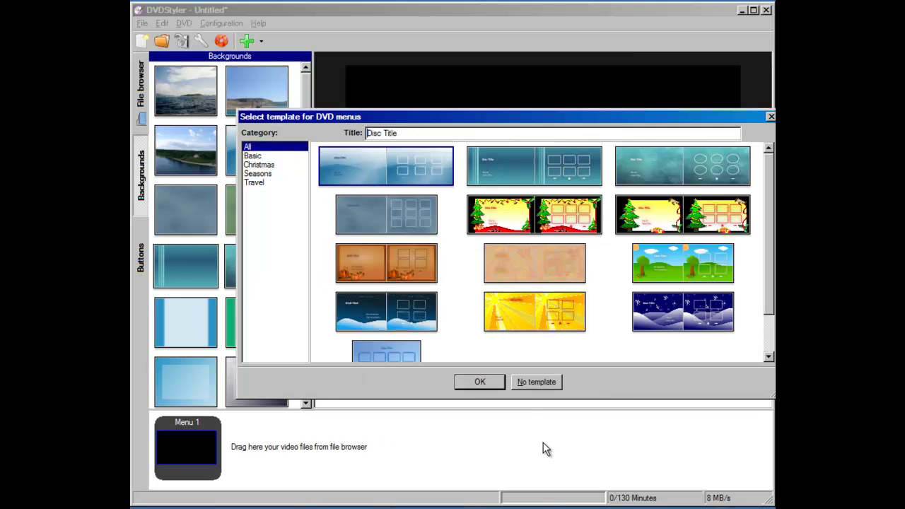
click(535, 384)
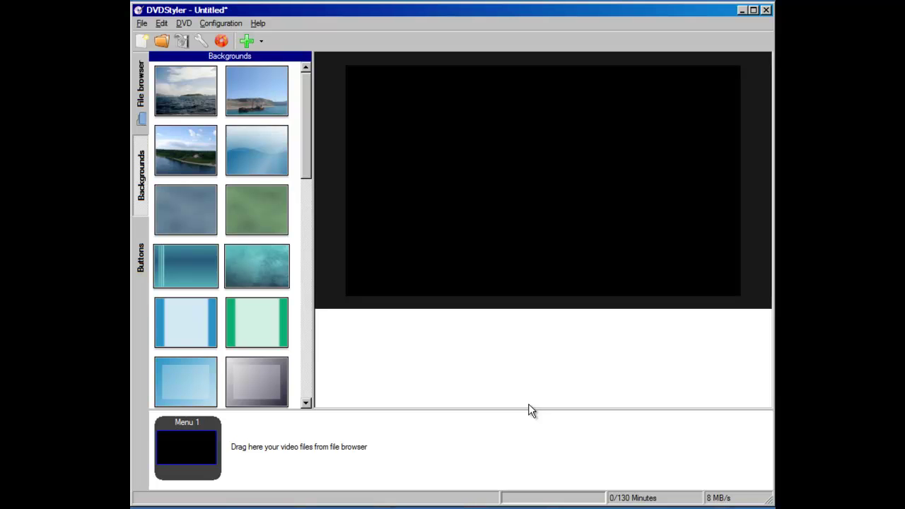
key(alt+Tab)
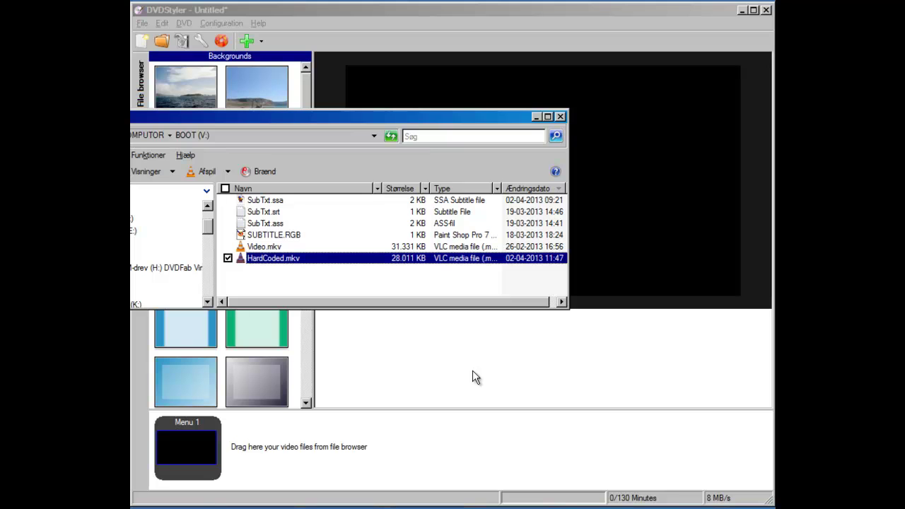
click(302, 247)
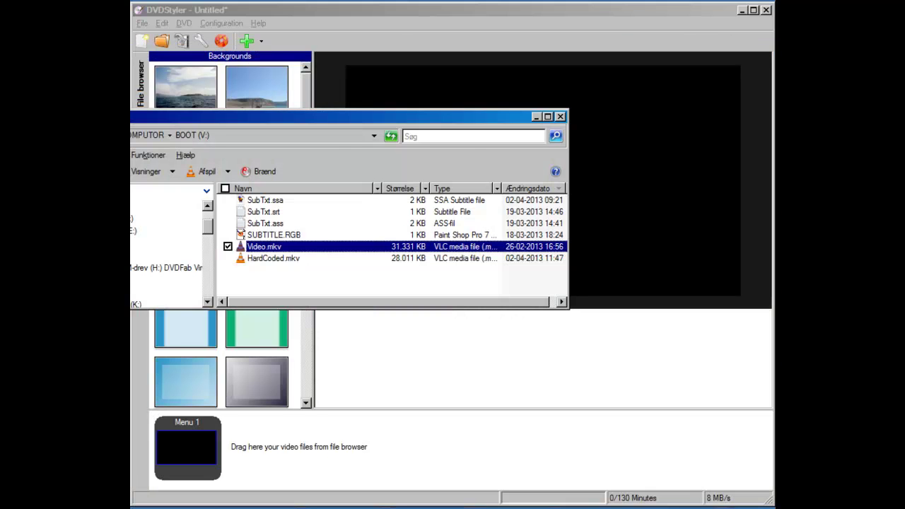
click(299, 224)
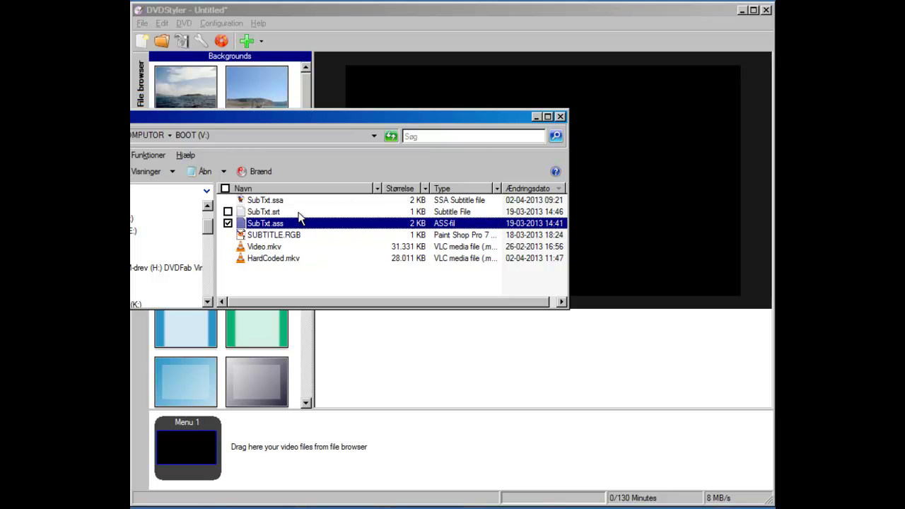
click(299, 214)
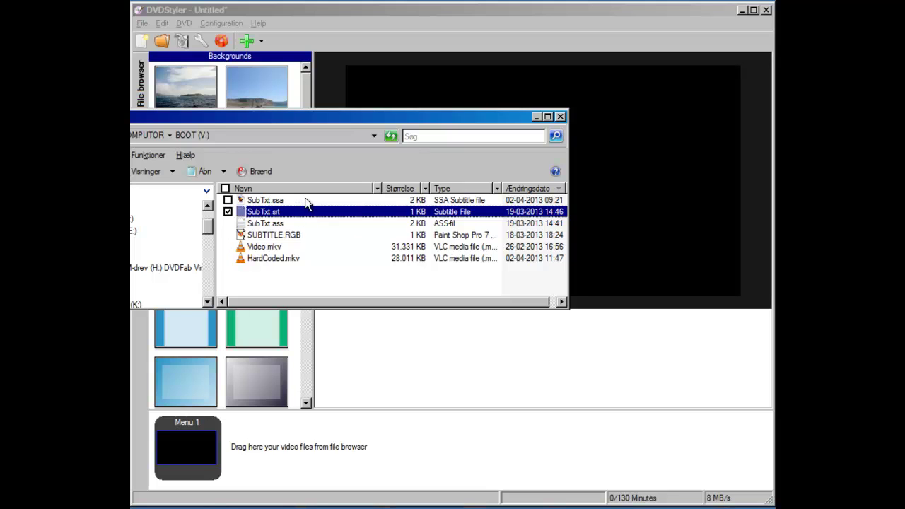
click(306, 201)
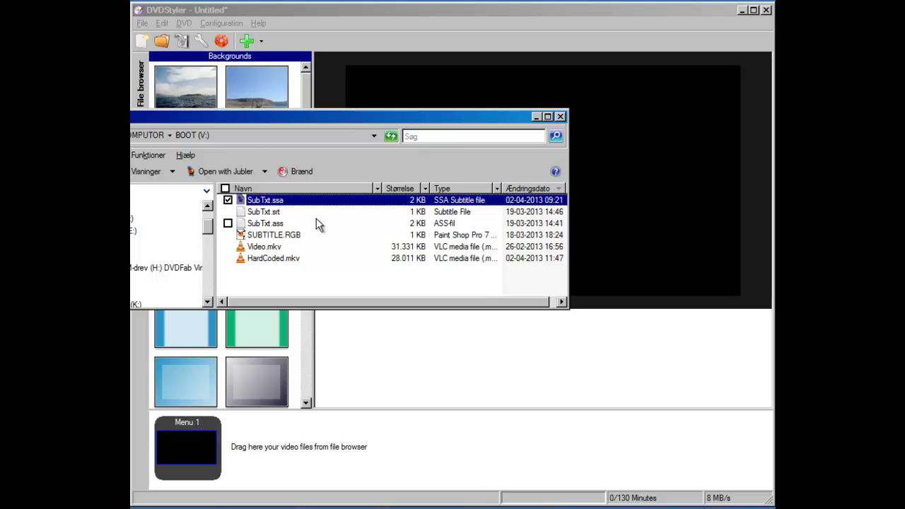
double_click(277, 212)
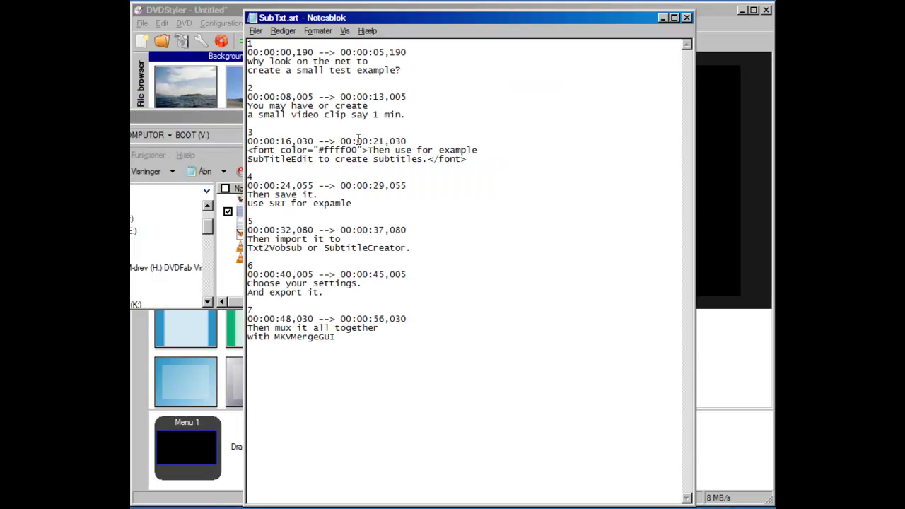
click(259, 32)
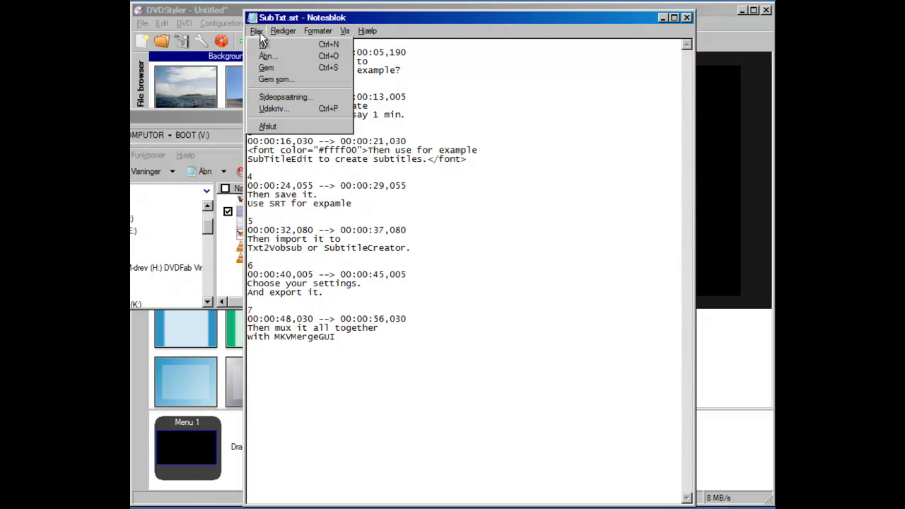
click(296, 82)
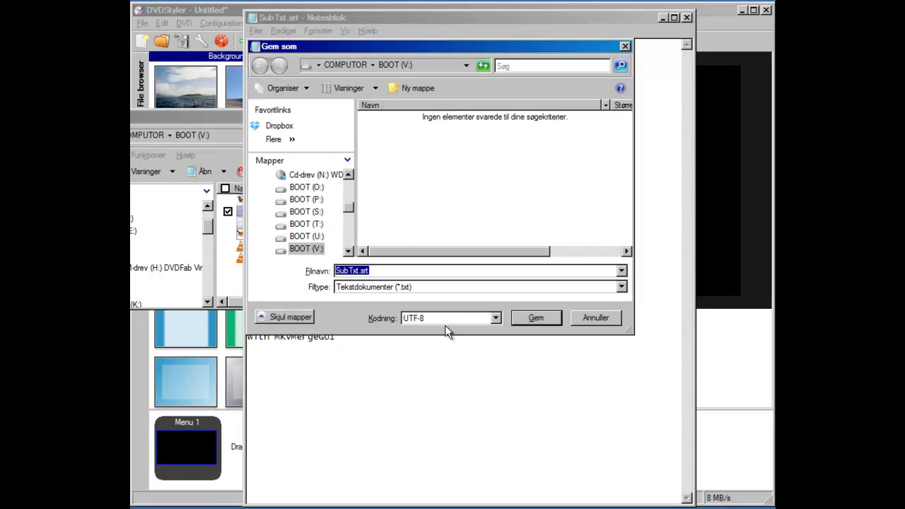
click(448, 320)
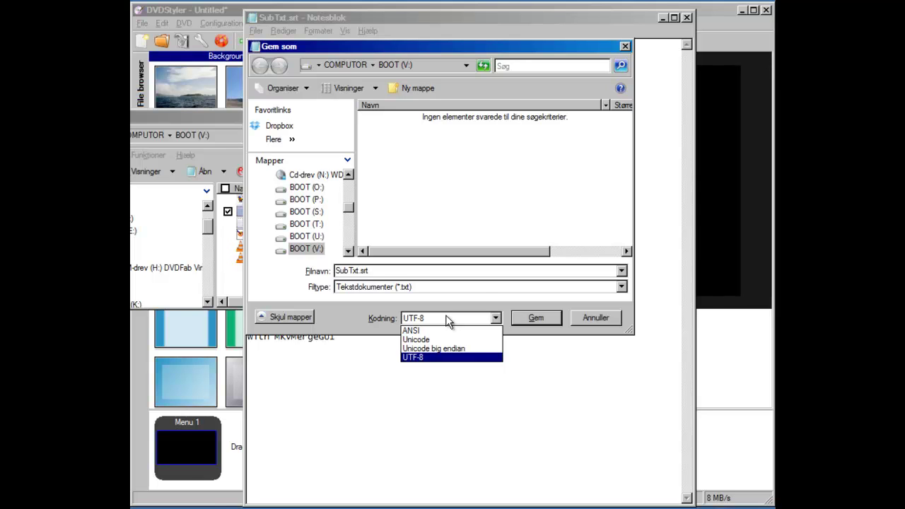
click(447, 319)
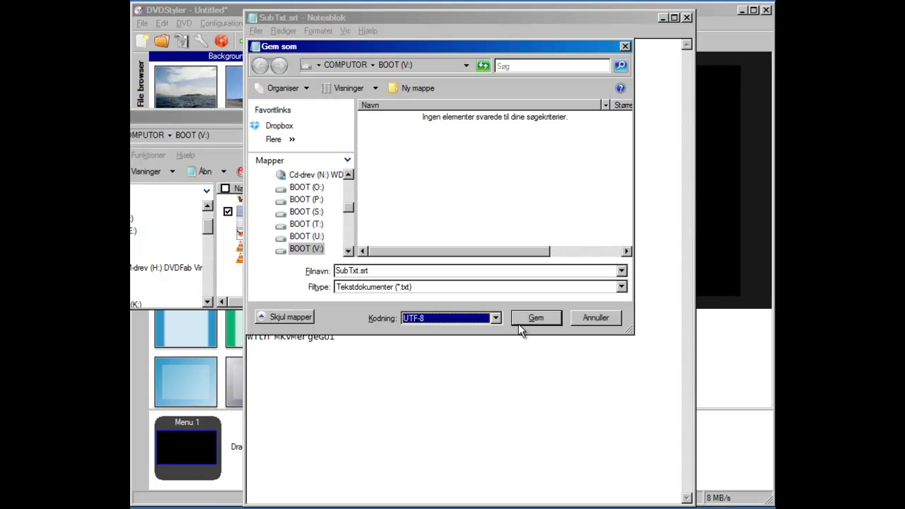
click(592, 317)
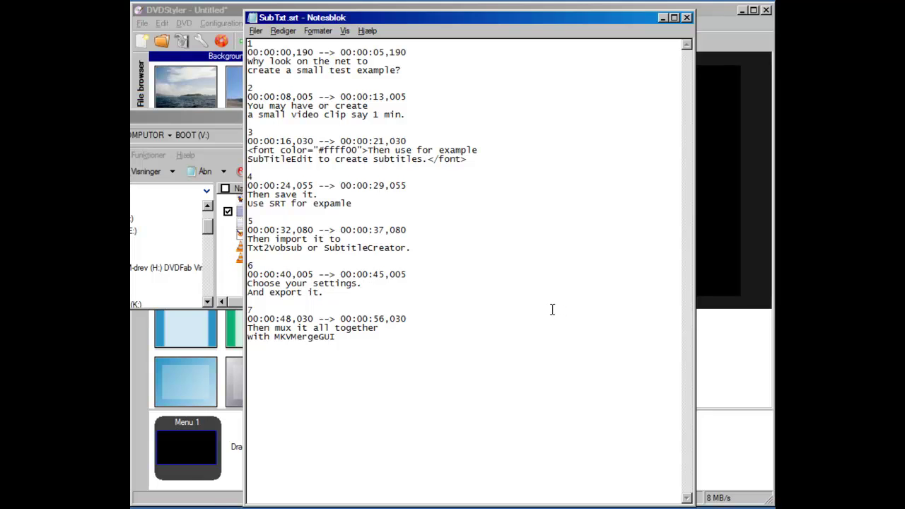
drag(251, 154, 357, 150)
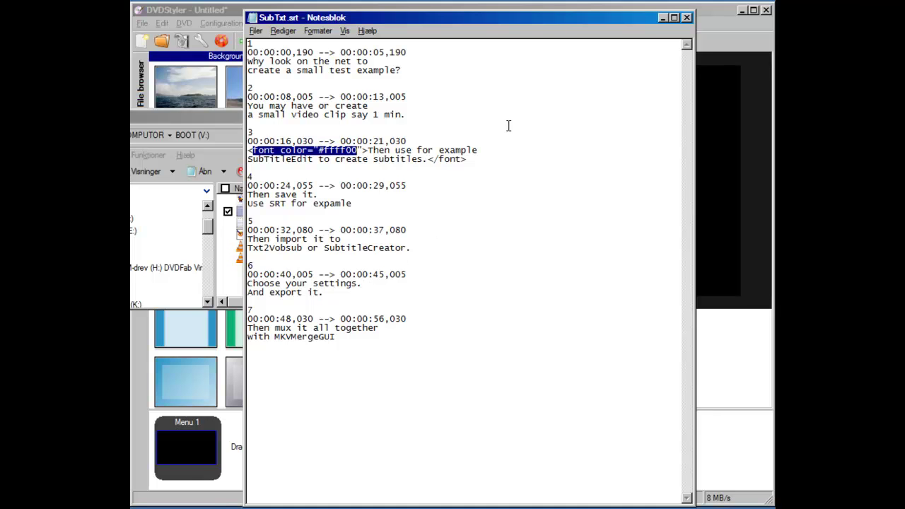
click(686, 17)
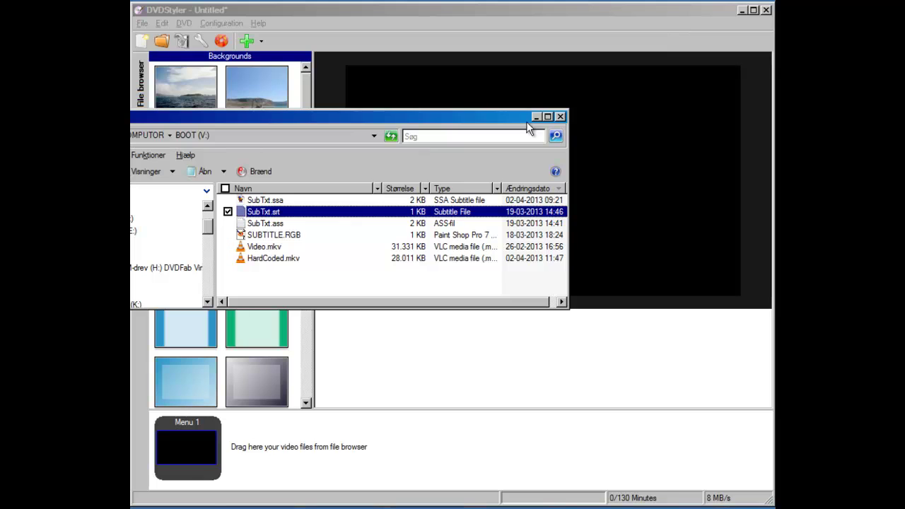
click(292, 225)
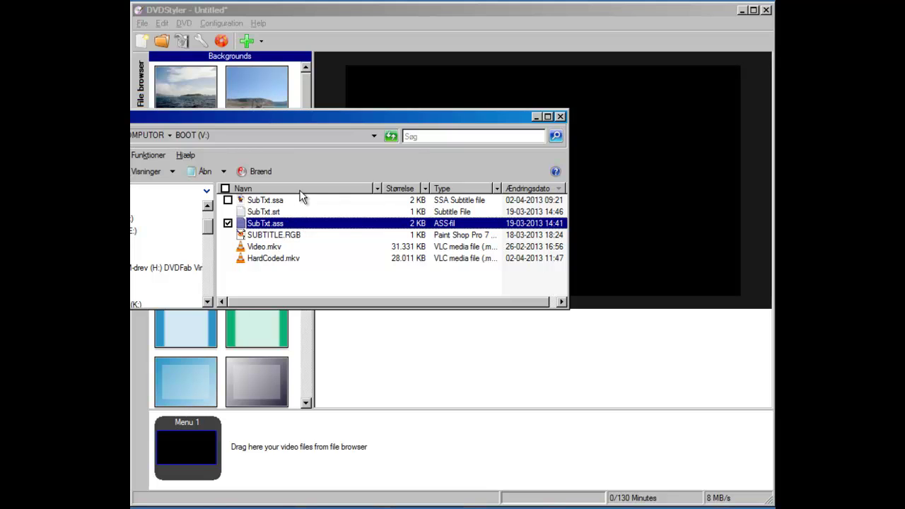
click(297, 200)
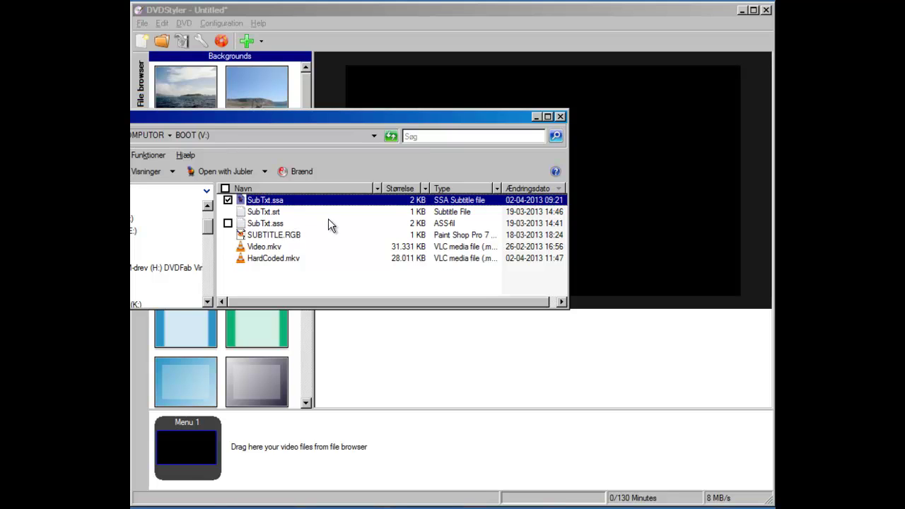
- Add Video.mkv to the menu and move its Video button near the top centre
click(276, 246)
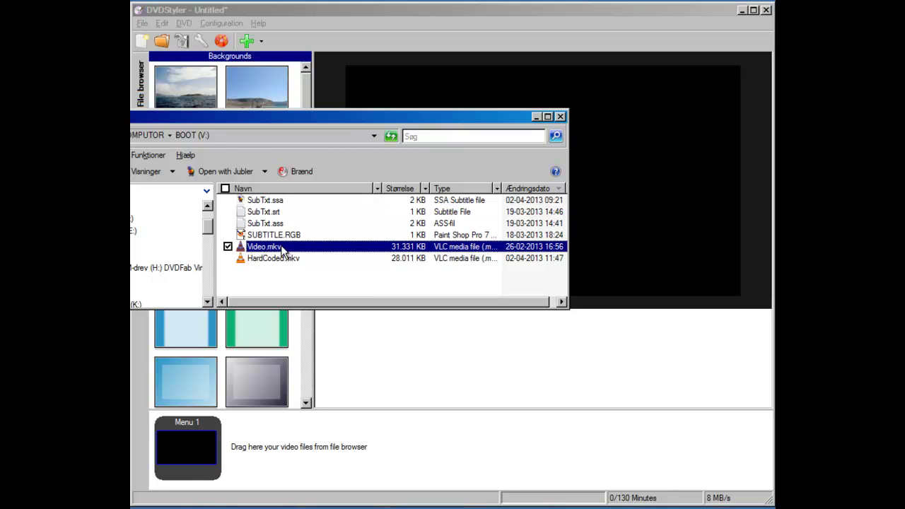
click(637, 221)
drag(647, 177, 552, 128)
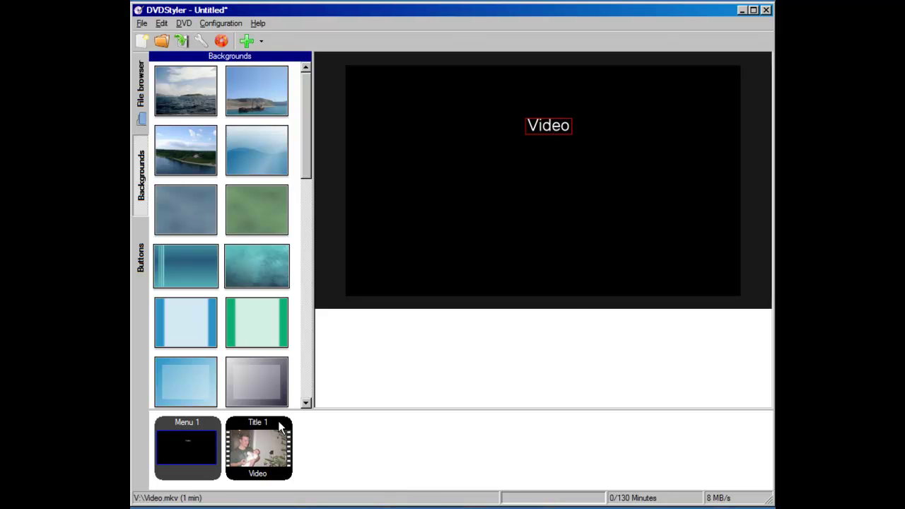
- Set Title 1's palette to V:\SUBTITLE.RGB
double_click(280, 425)
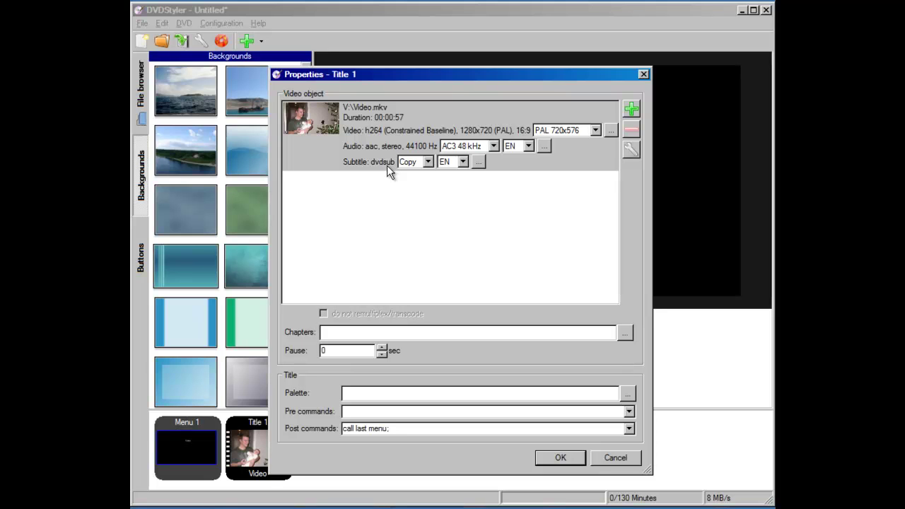
click(630, 399)
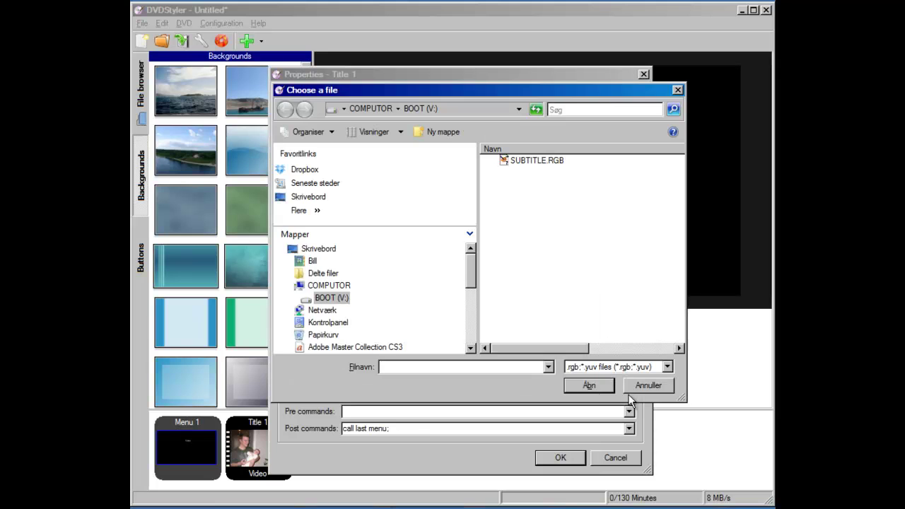
double_click(549, 162)
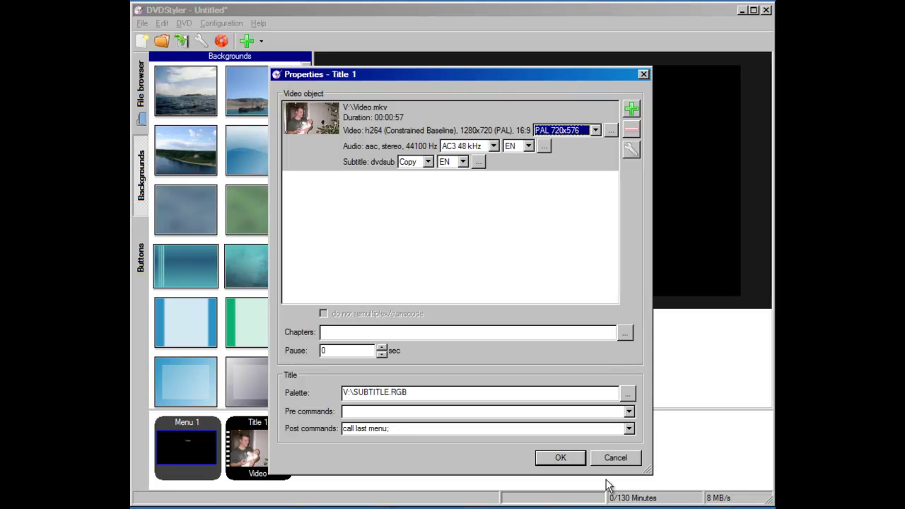
- Relabel the Video button 'Dvdsub' and make it select subtitle track 1
click(571, 458)
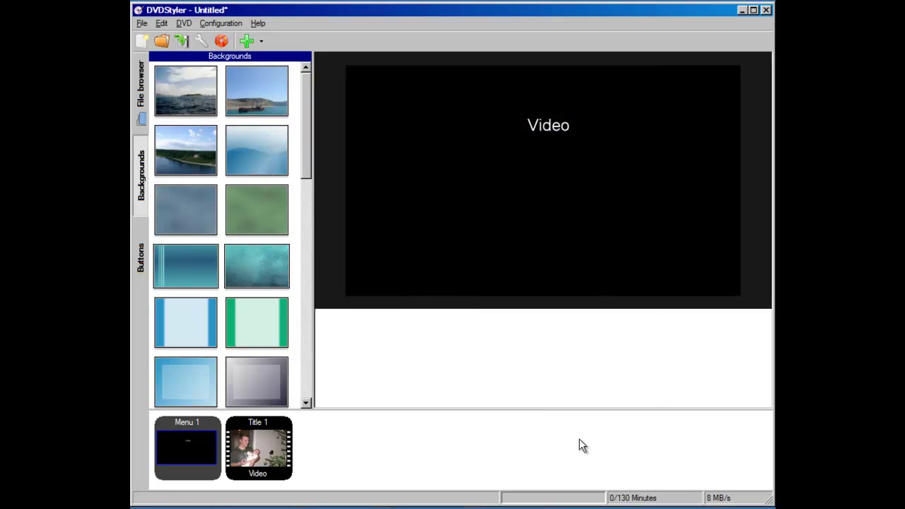
double_click(549, 130)
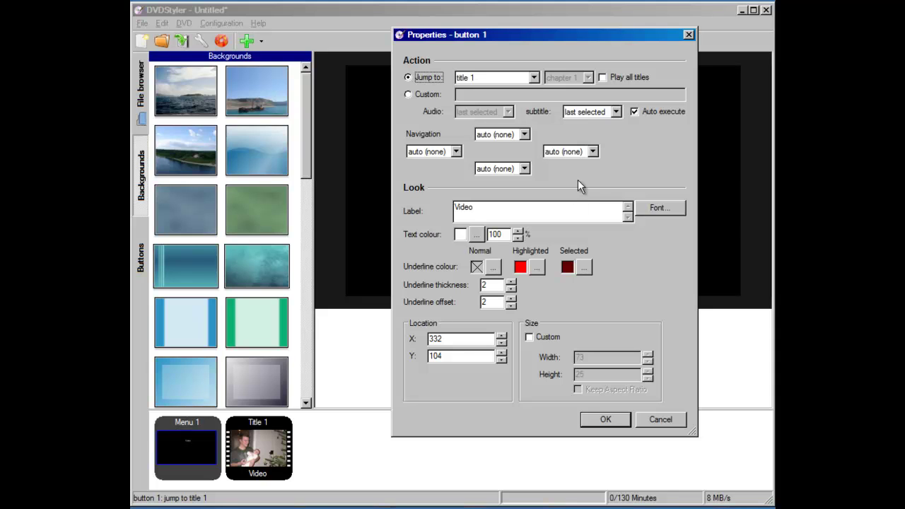
click(595, 115)
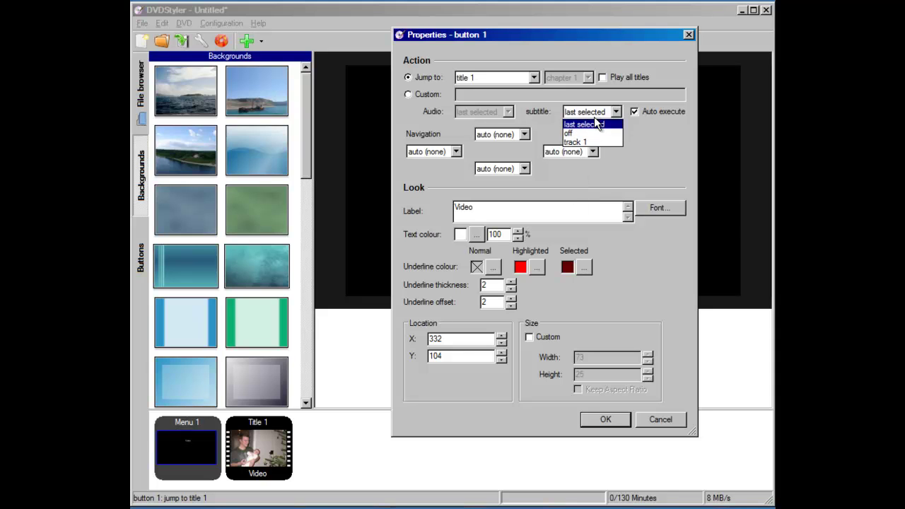
click(598, 142)
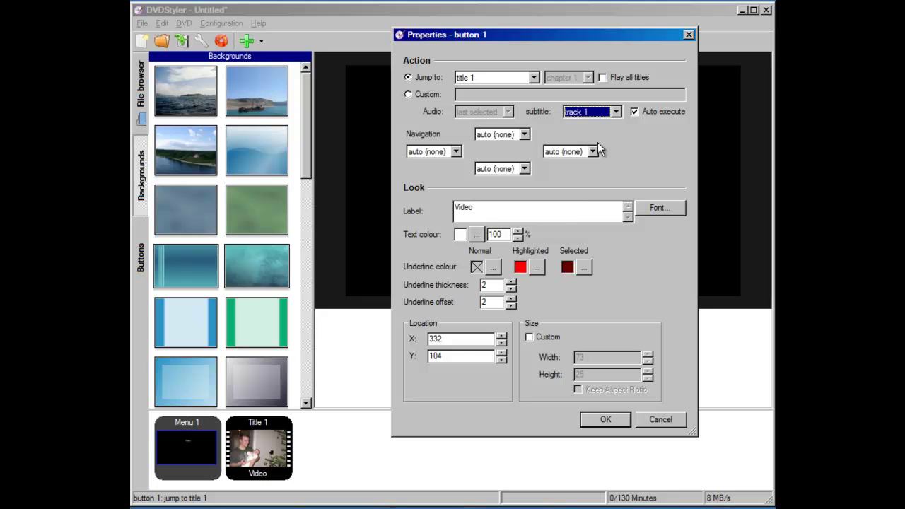
drag(492, 206, 368, 239)
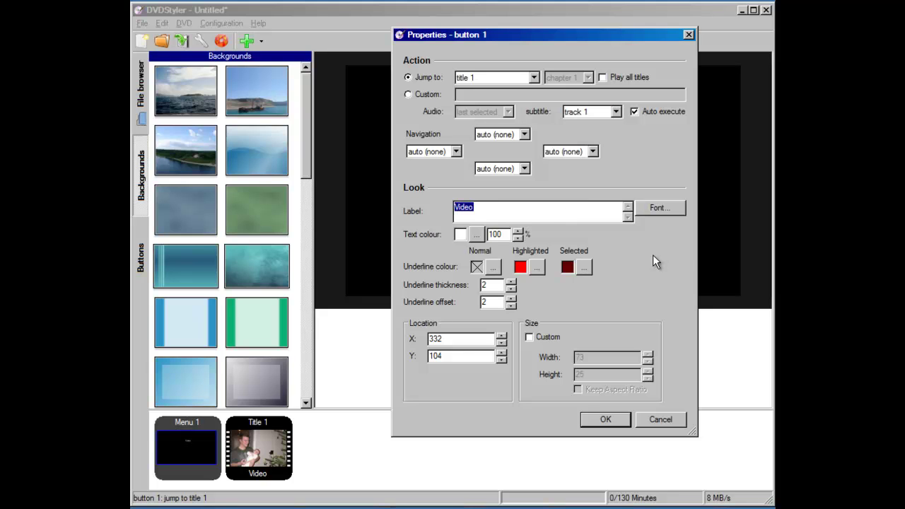
text(Dvdsub)
click(606, 420)
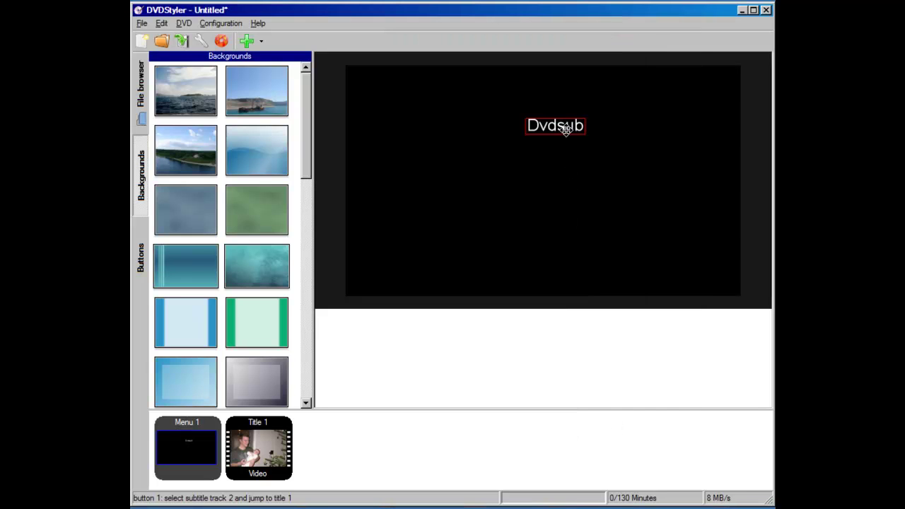
- Add SubTxt.srt, SubTxt.ass and SubTxt.ssa to Title 1 as subtitle tracks and verify them
drag(566, 126, 551, 124)
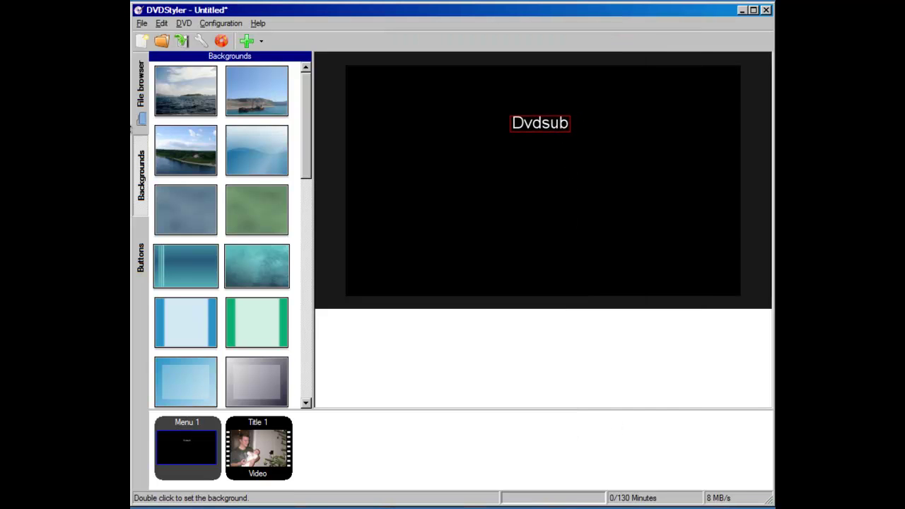
key(alt+Tab)
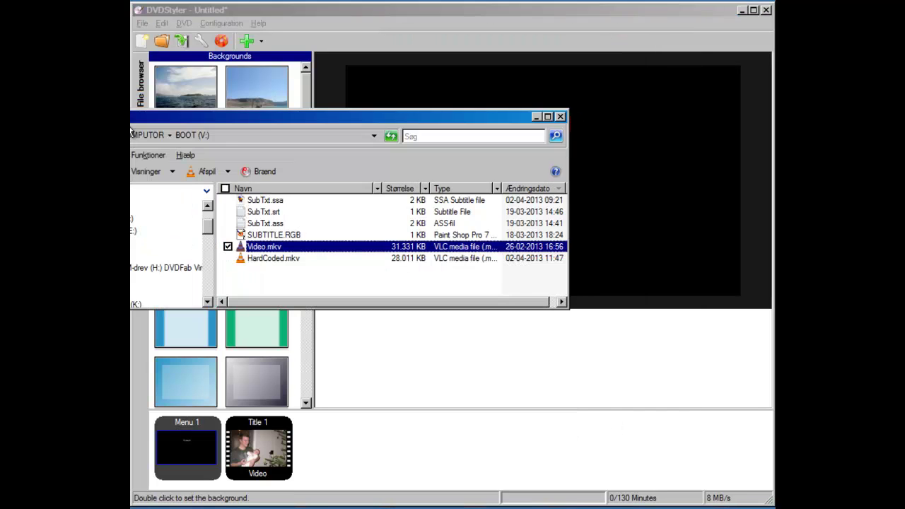
click(273, 212)
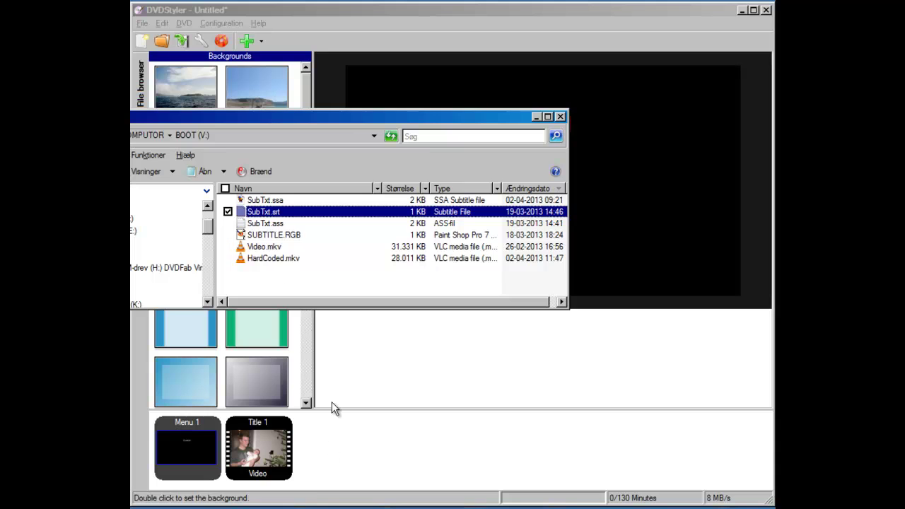
click(275, 224)
drag(274, 227, 349, 372)
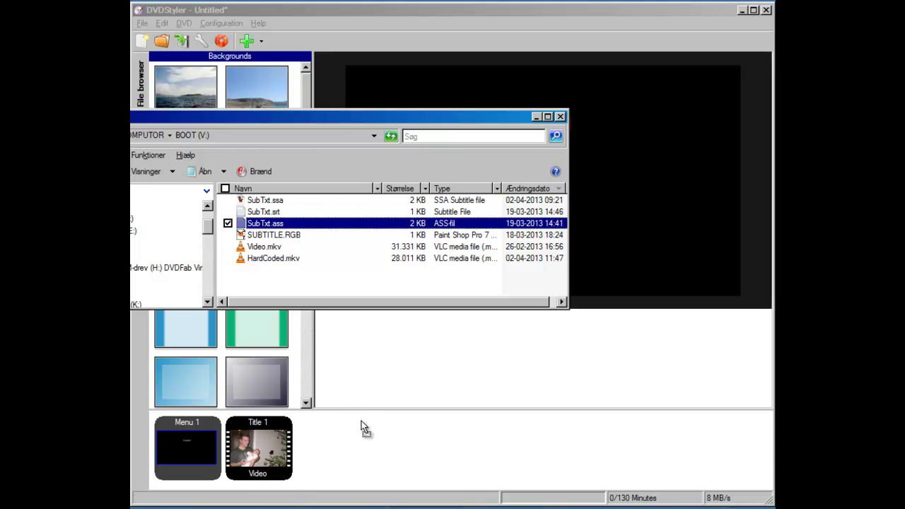
drag(361, 426, 358, 424)
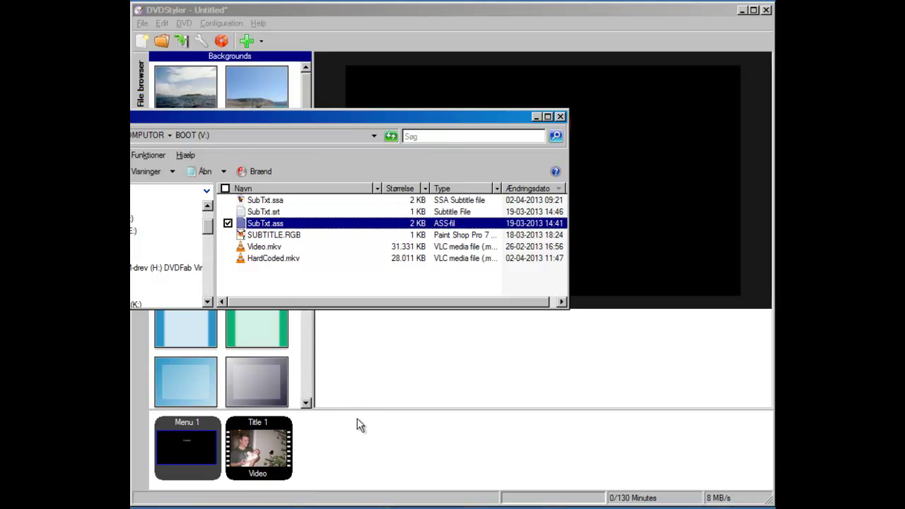
click(304, 204)
drag(306, 207, 358, 447)
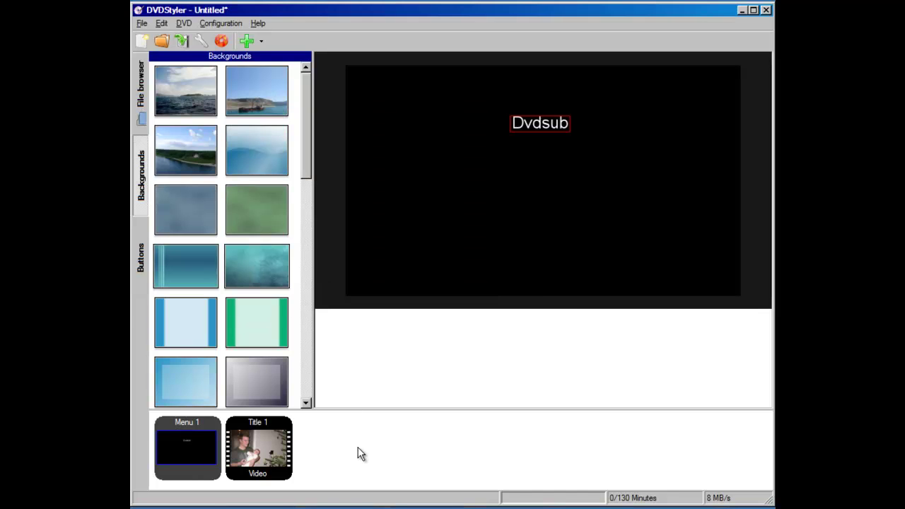
double_click(281, 425)
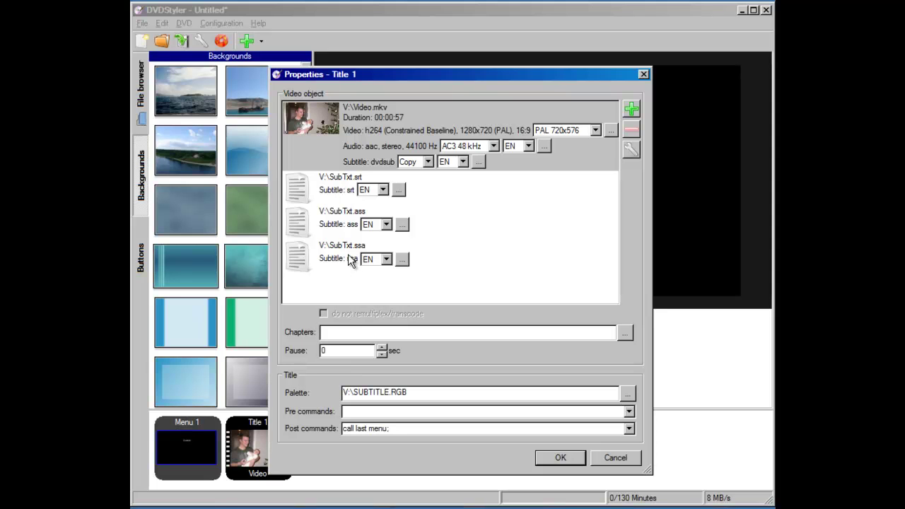
- Copy the Dvdsub button and paste a duplicate just below it
click(570, 459)
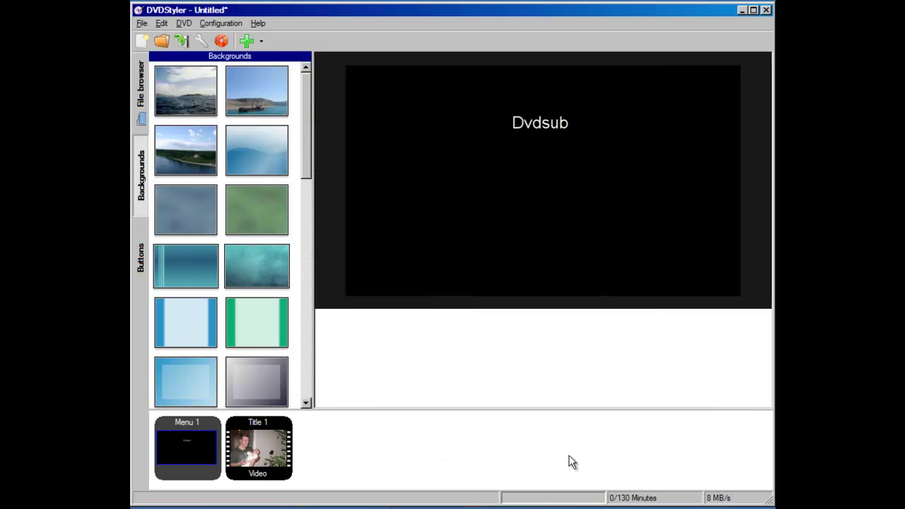
right_click(540, 123)
click(559, 199)
right_click(545, 193)
click(583, 235)
drag(577, 199, 542, 159)
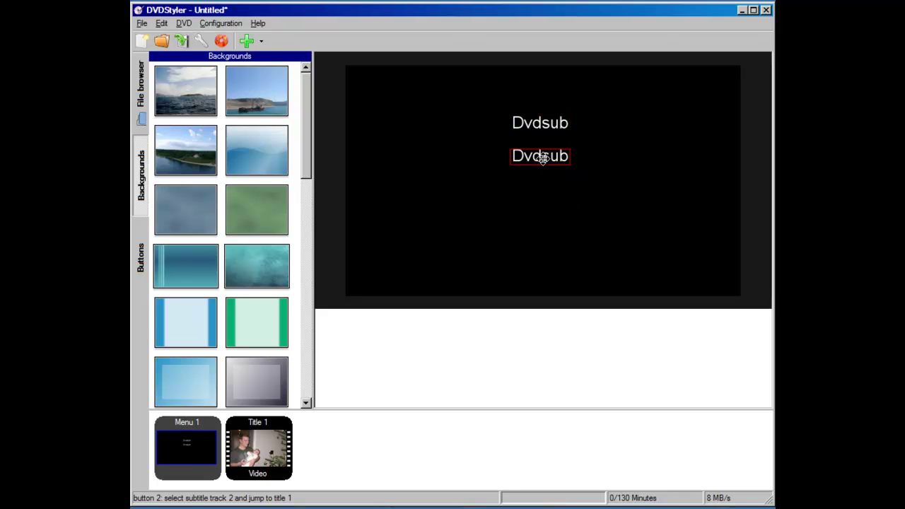
- Set the duplicate button to subtitle track 2 and label it 'srt'
double_click(541, 157)
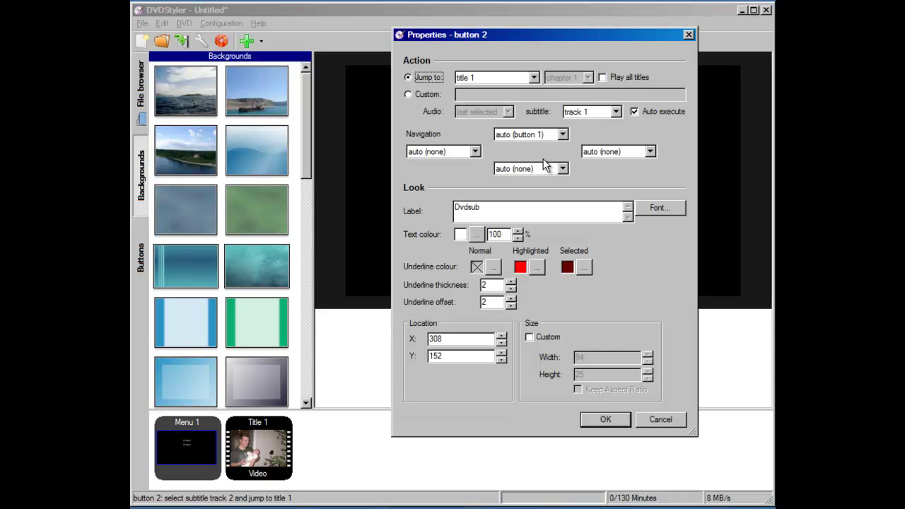
click(602, 115)
click(603, 113)
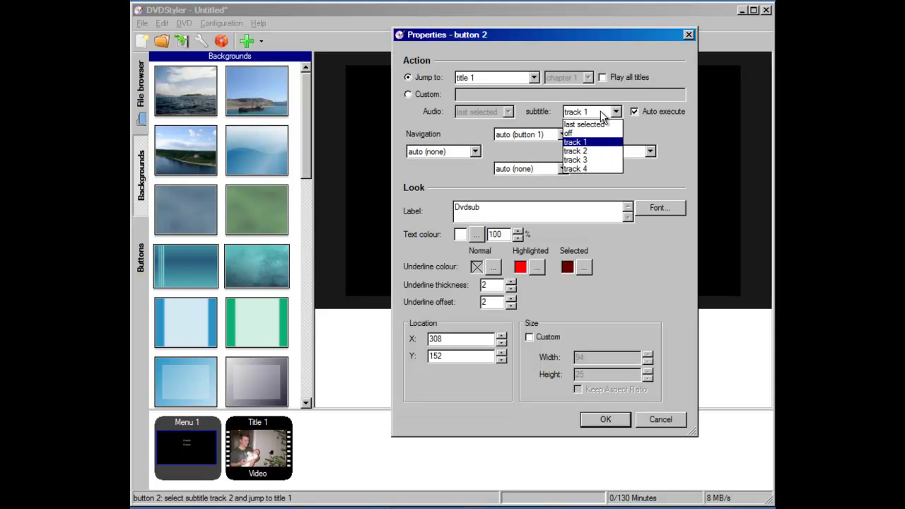
click(609, 152)
click(524, 207)
double_click(523, 207)
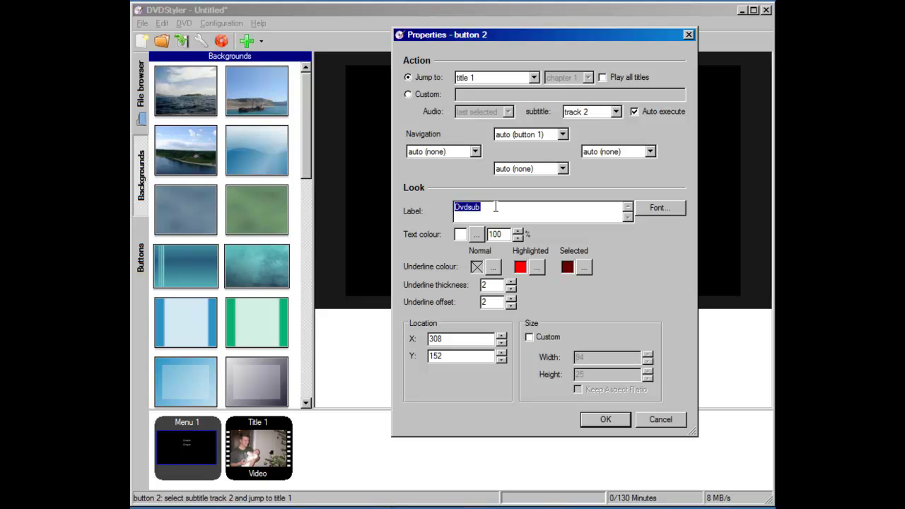
text(srt)
click(606, 420)
right_click(541, 206)
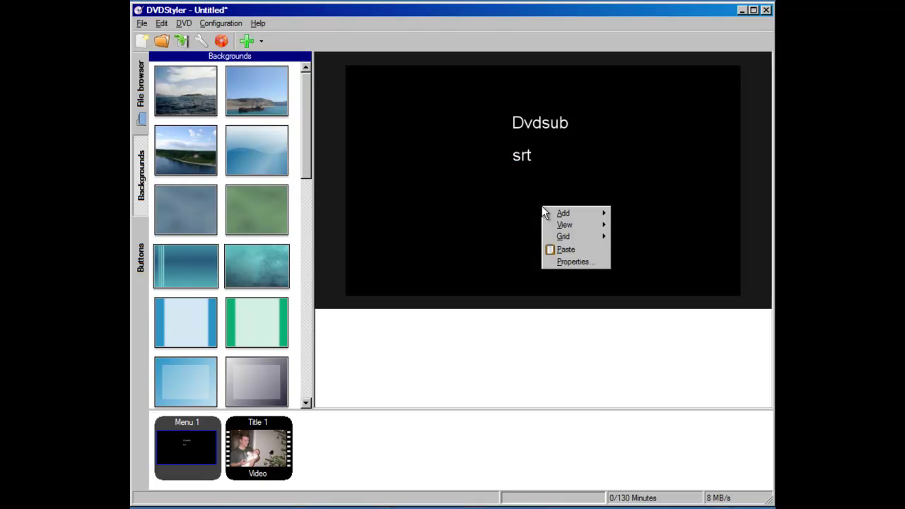
- Paste a third button set to subtitle track 3, labelled 'ass', beneath srt
click(565, 250)
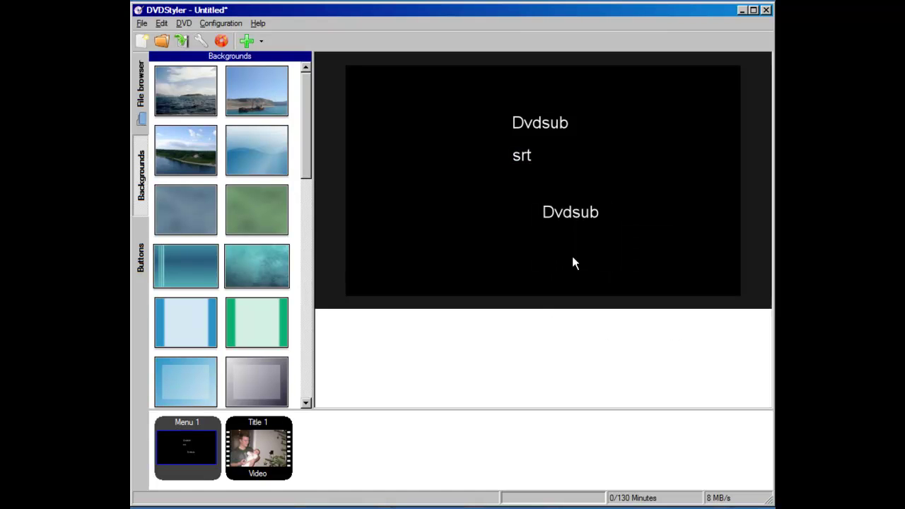
double_click(567, 212)
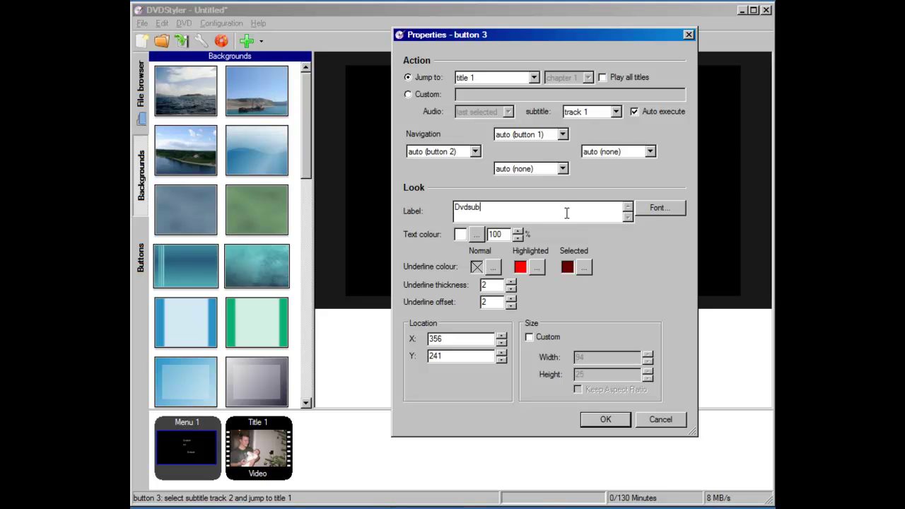
click(600, 113)
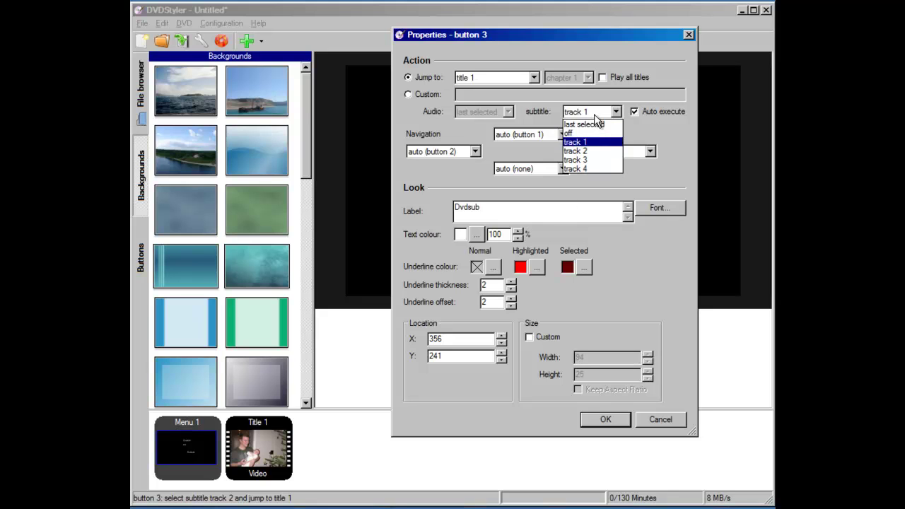
click(612, 163)
drag(527, 208, 428, 208)
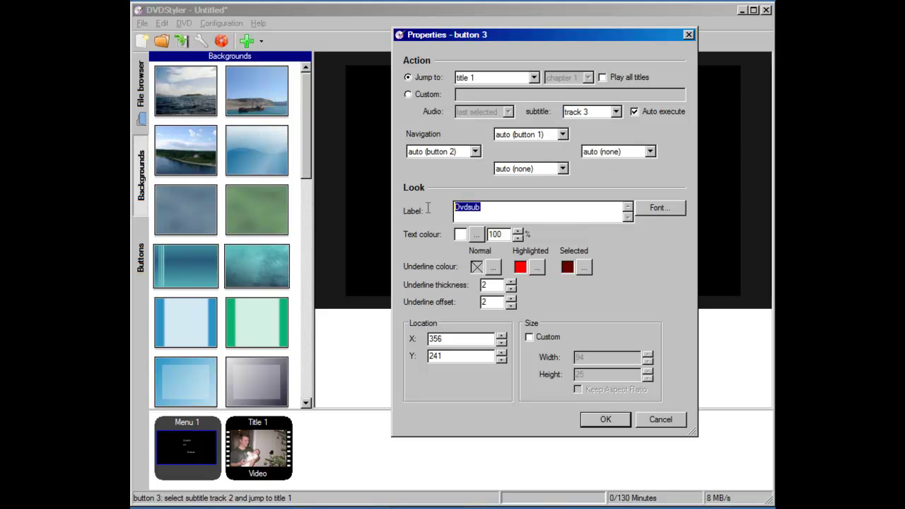
text(ass)
click(606, 419)
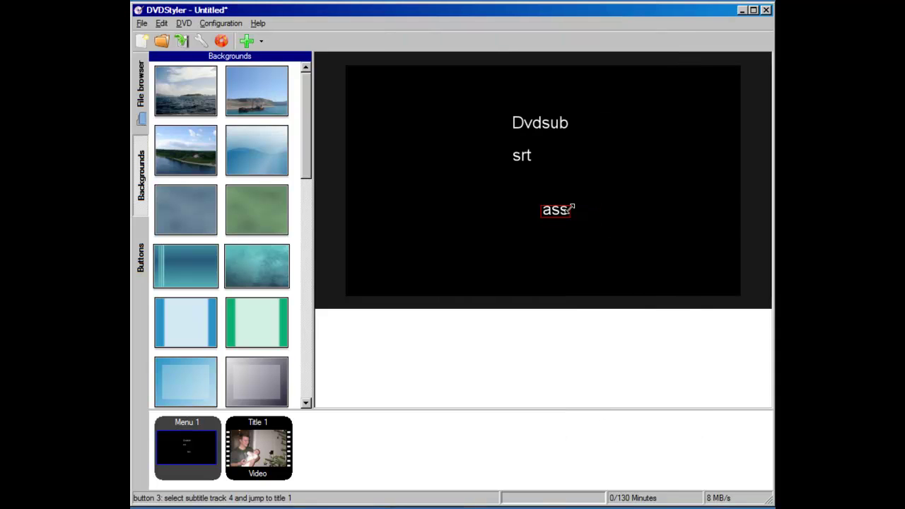
drag(557, 210, 532, 183)
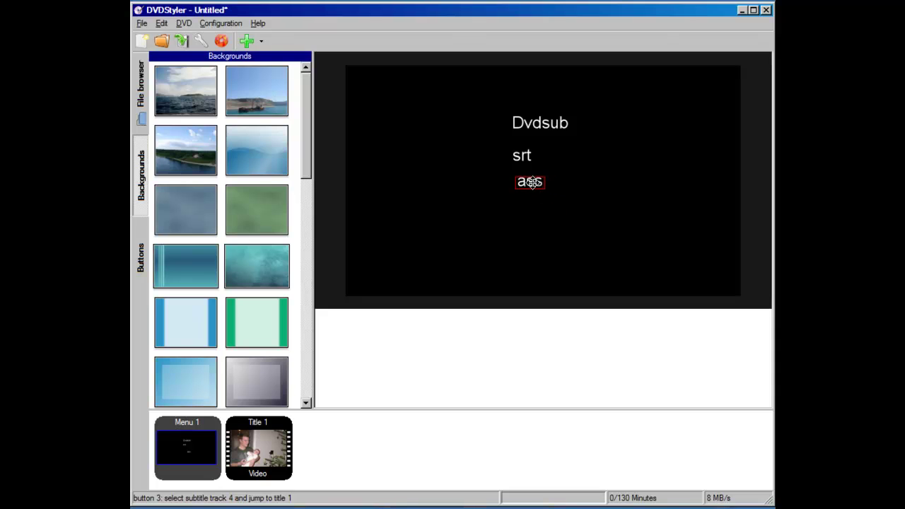
- Paste a fourth button set to subtitle track 4 and labelled 'ssa'
right_click(560, 224)
click(586, 269)
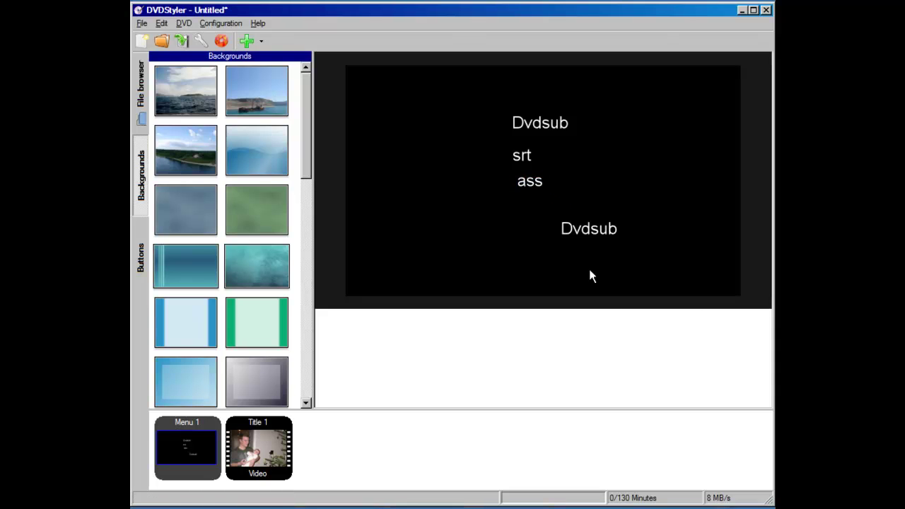
double_click(594, 231)
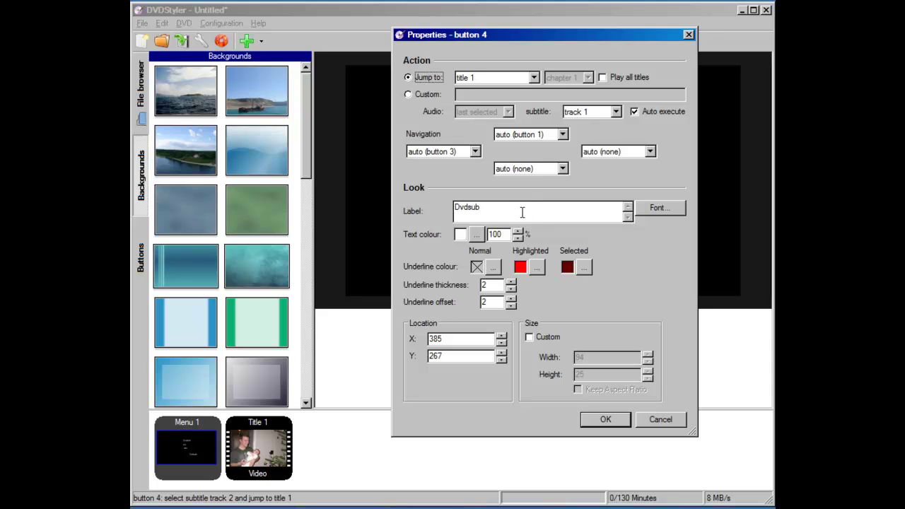
click(599, 114)
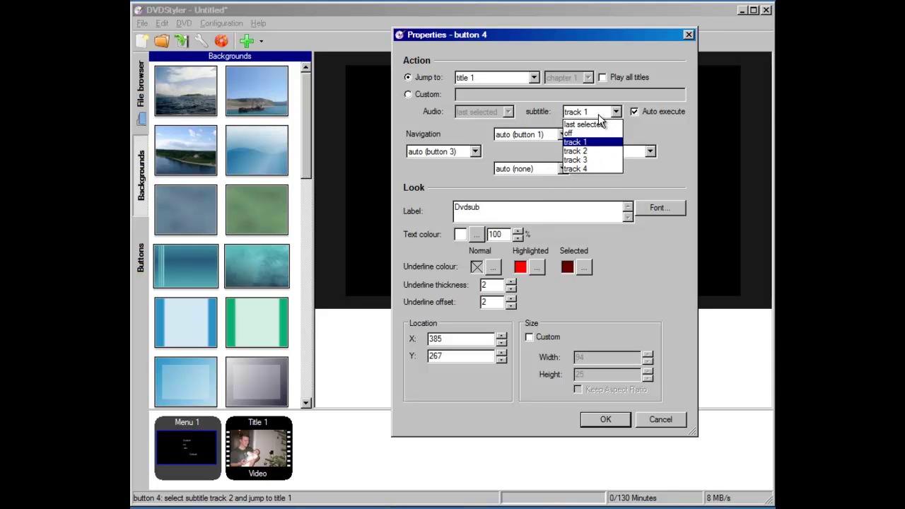
click(604, 169)
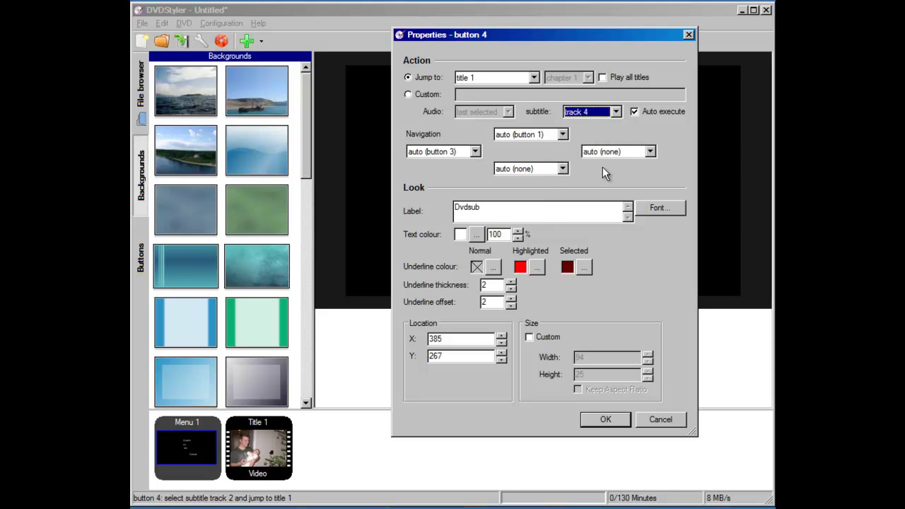
double_click(490, 206)
text(ss)
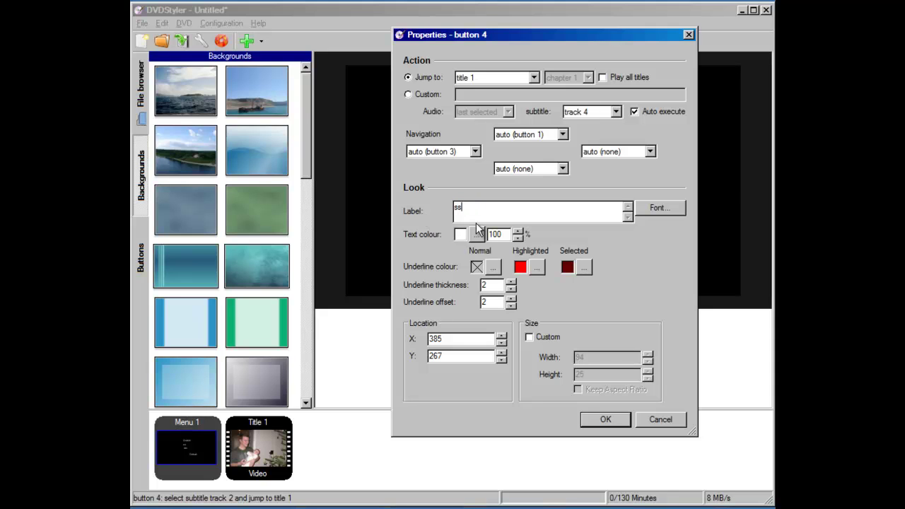
text(a)
click(607, 420)
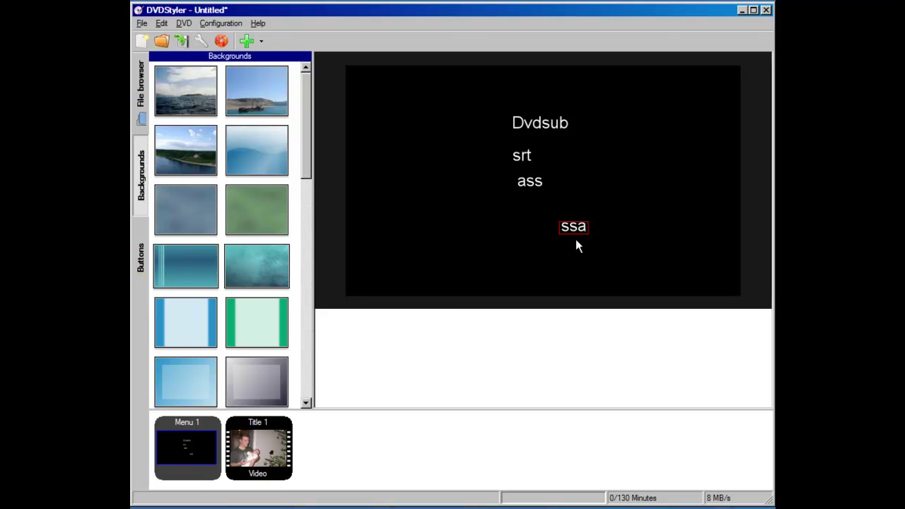
- Position the ssa button just below ass and recheck its properties
double_click(569, 227)
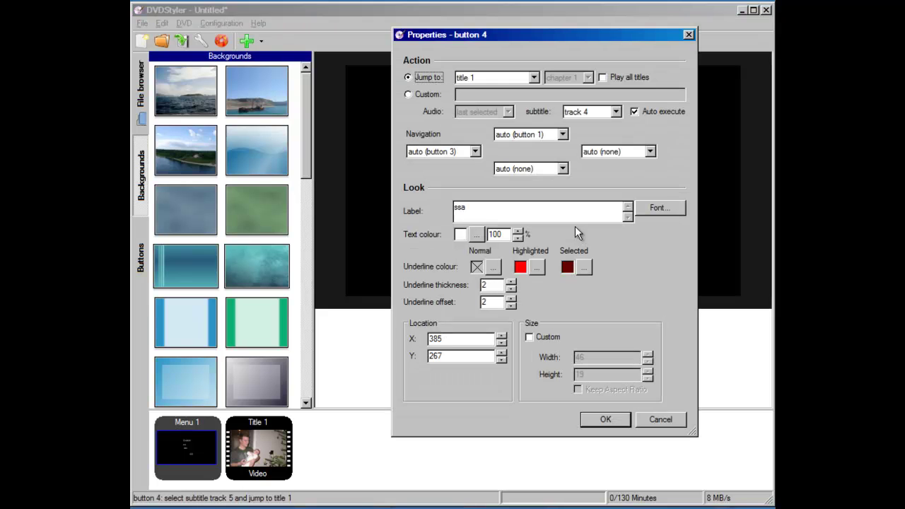
click(660, 420)
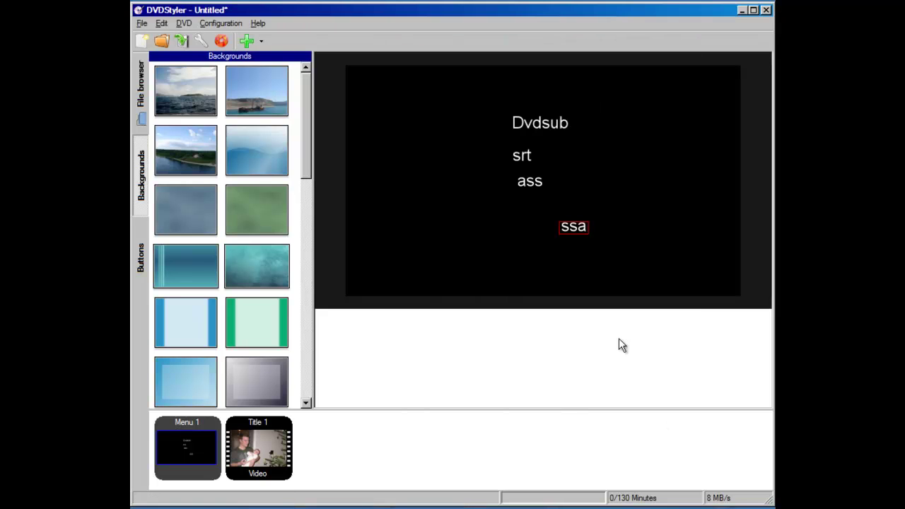
drag(581, 226, 530, 211)
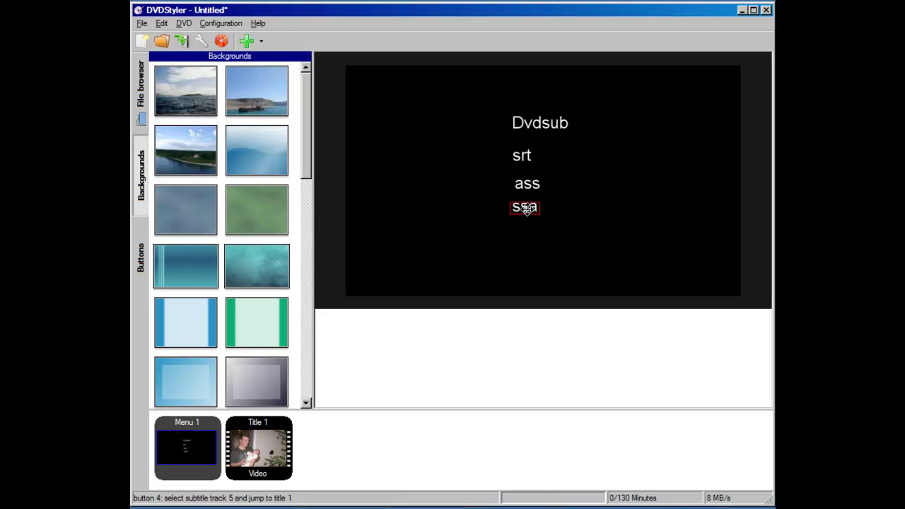
double_click(530, 207)
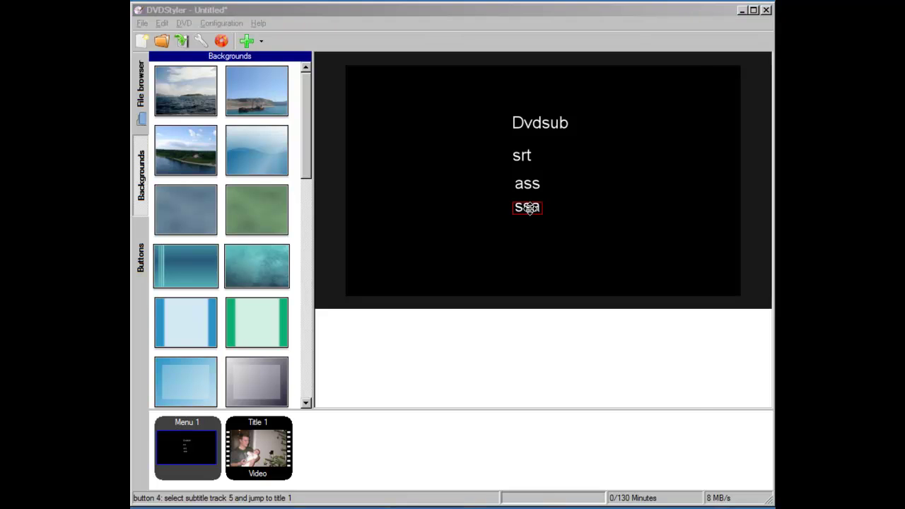
key(Return)
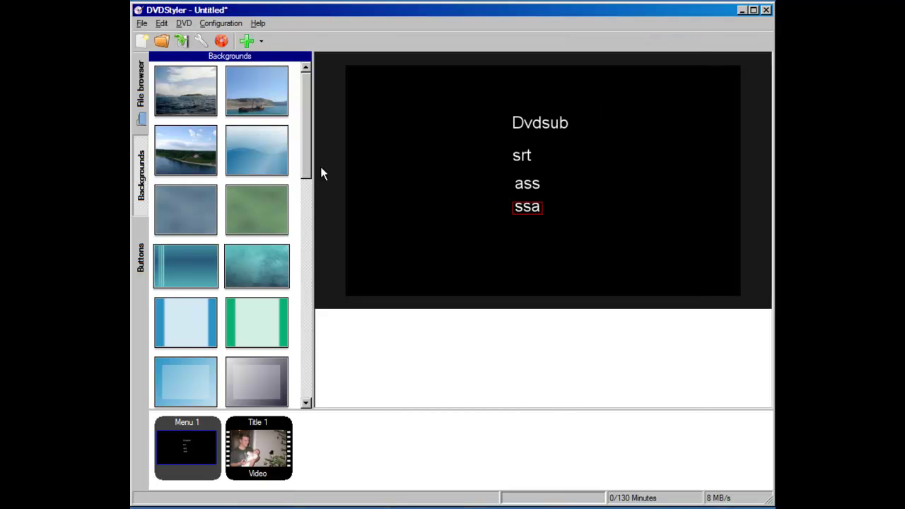
- Drag HardCoded.mkv from the BOOT (V:) folder onto the menu as Title 2
key(alt+Tab)
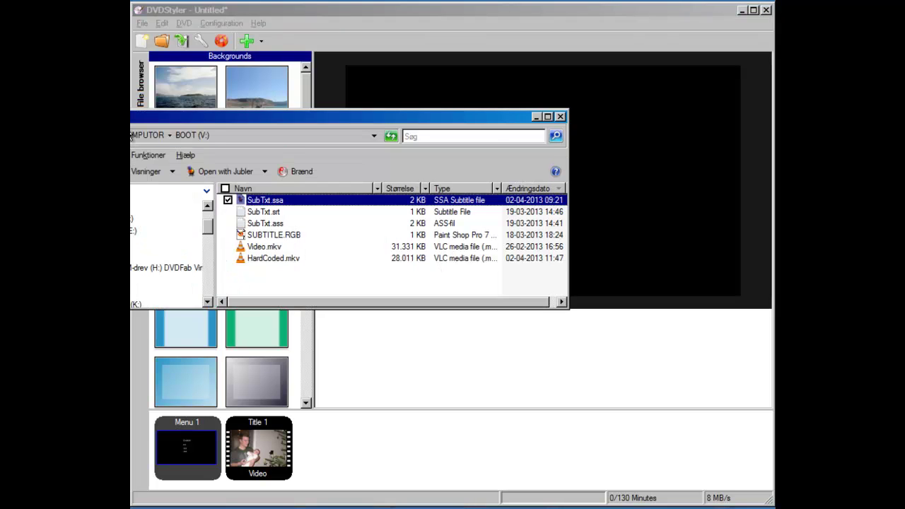
click(272, 259)
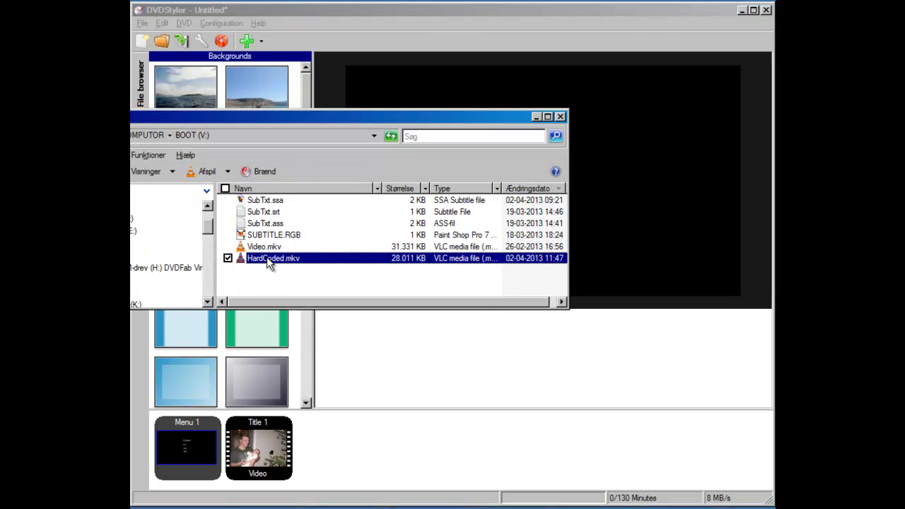
drag(615, 264, 554, 259)
click(594, 180)
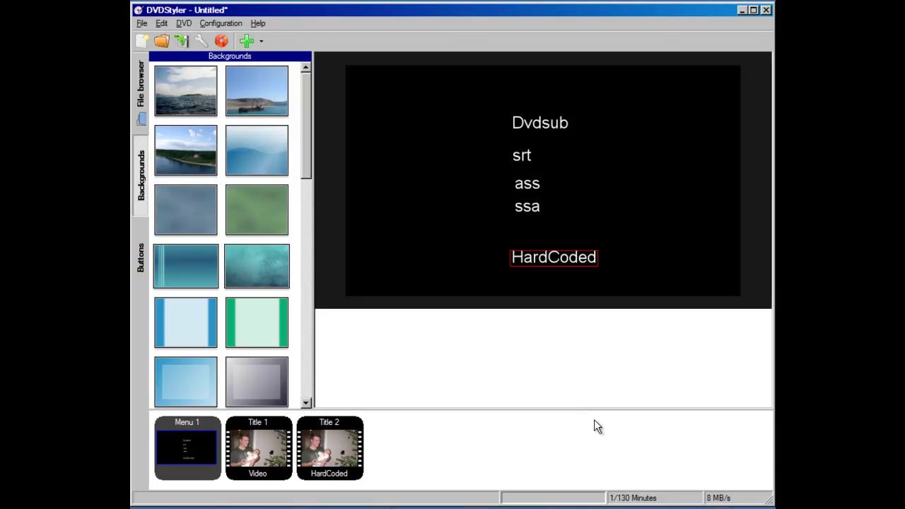
- Generate the project as the ISO image v:\dvd.iso
click(221, 41)
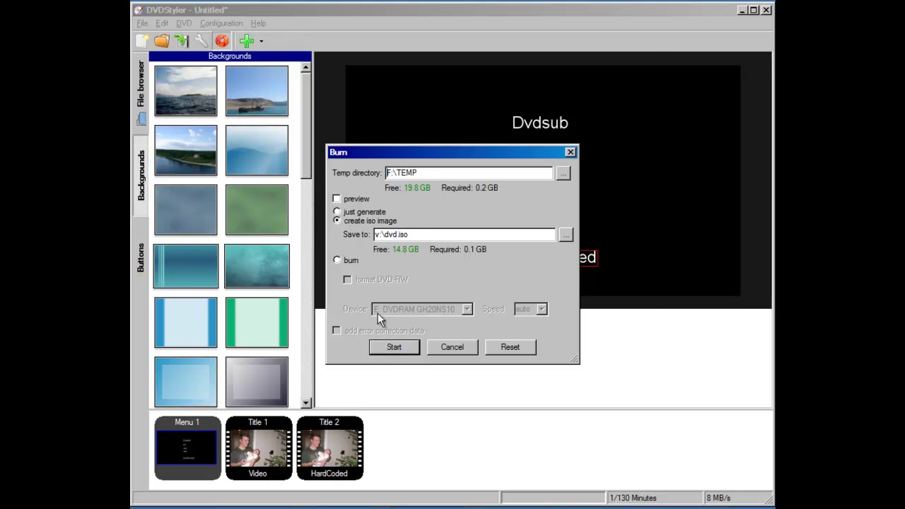
click(407, 347)
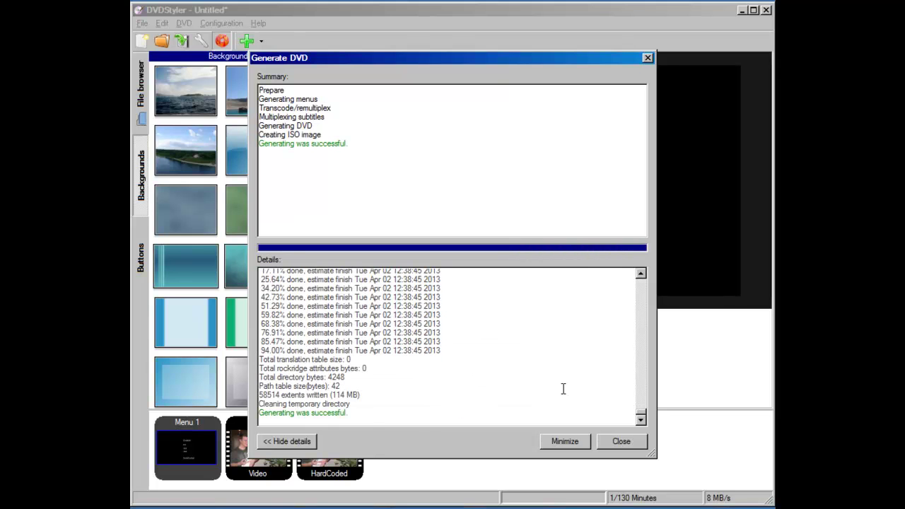
- Play the generated dvd.iso in VLC to show its Dvdsub, srt, ass, ssa and HardCoded menu
click(622, 442)
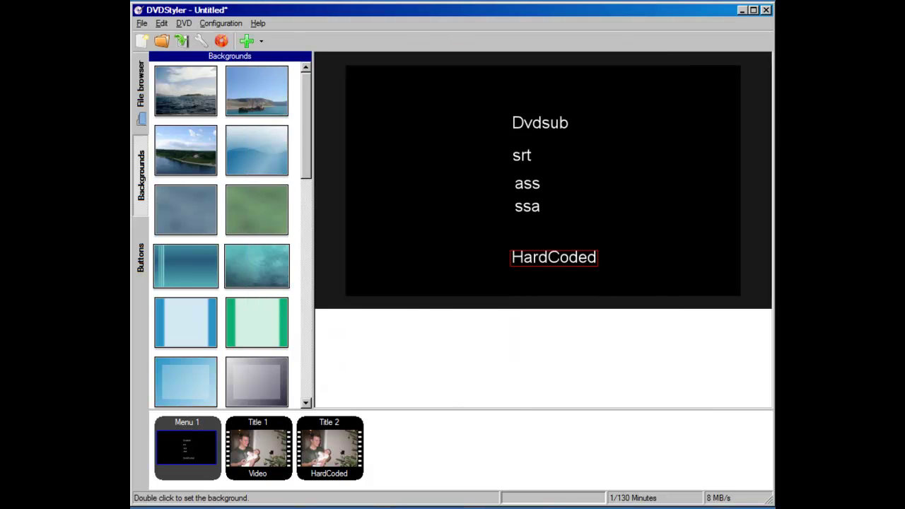
key(alt+Tab)
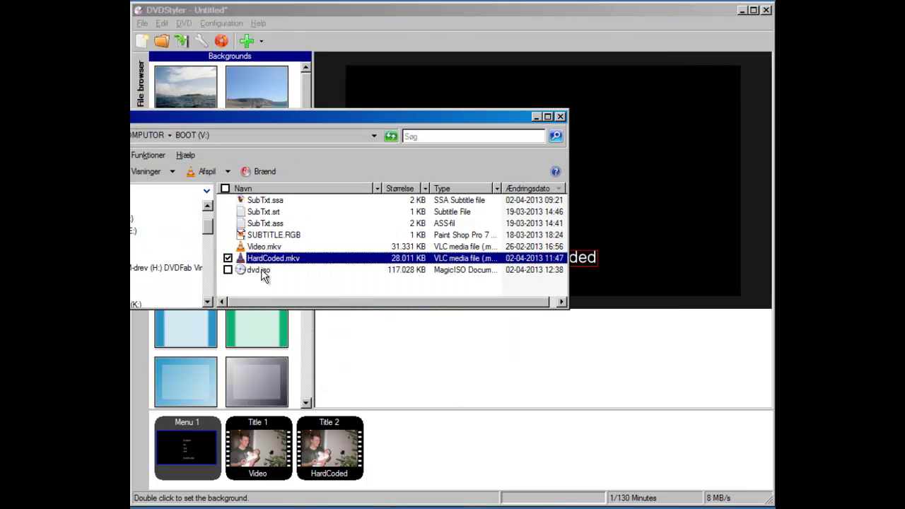
click(257, 270)
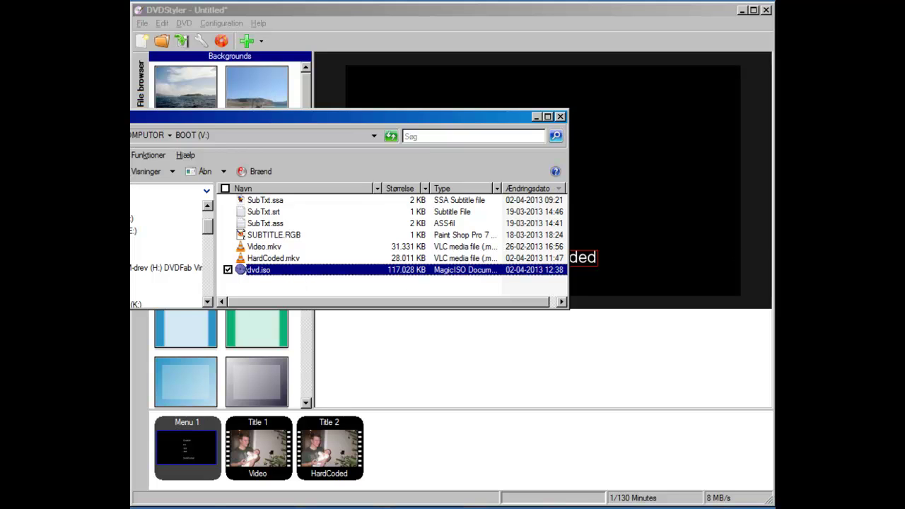
click(537, 117)
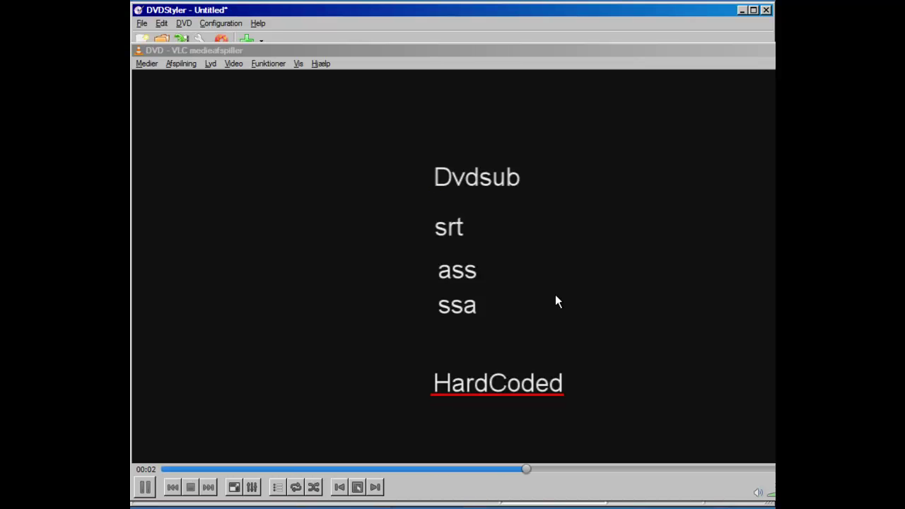
- Play the Dvdsub title from the DVD menu to check its subtitles
click(505, 188)
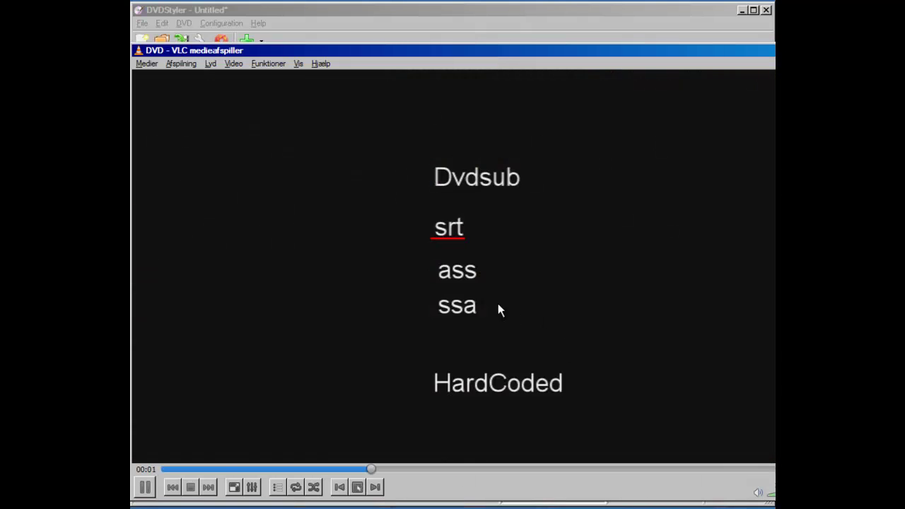
- Play the srt title from the DVD menu to verify its subtitle track
click(472, 271)
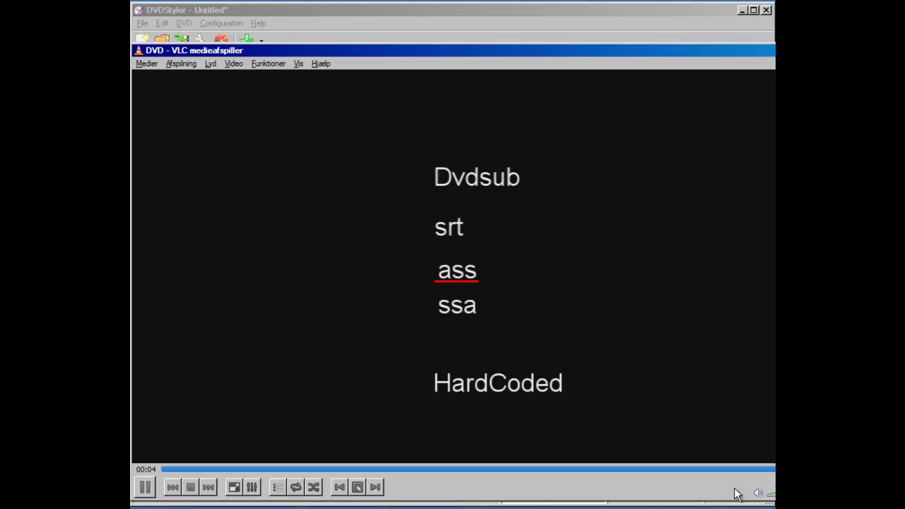
- Play the HardCoded title to view its burned-in subtitles
click(479, 383)
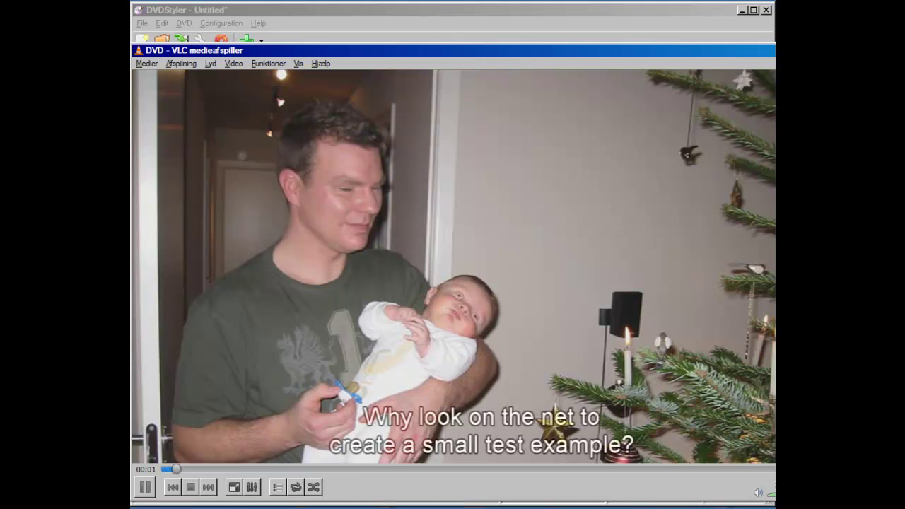